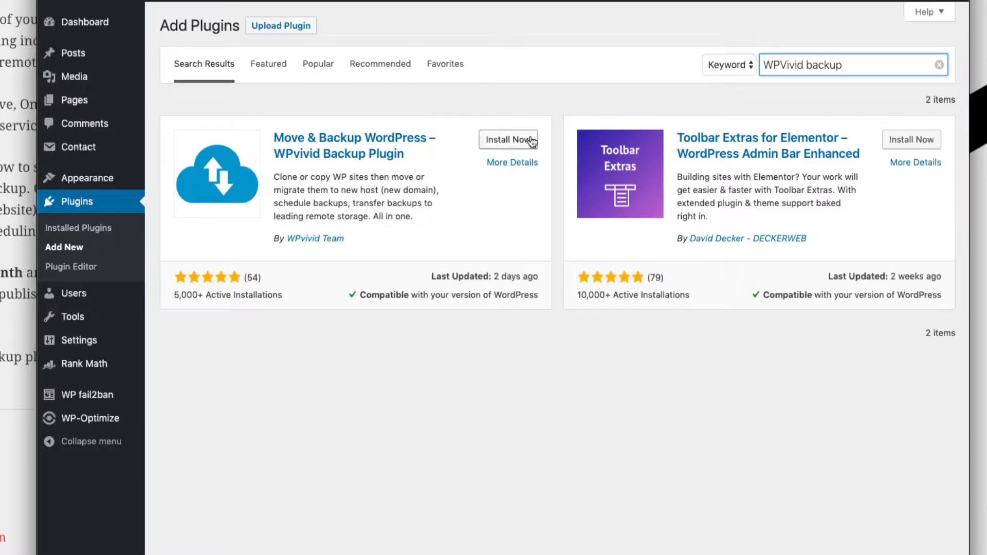
Step: Install and activate the Move & Backup WordPress – WPvivid Backup Plugin from the search results
click(531, 141)
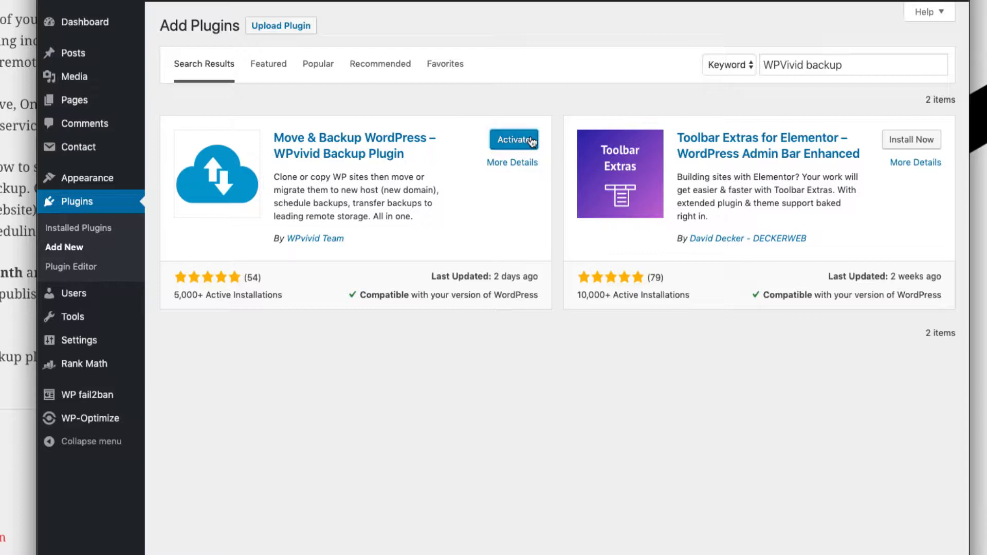
click(532, 141)
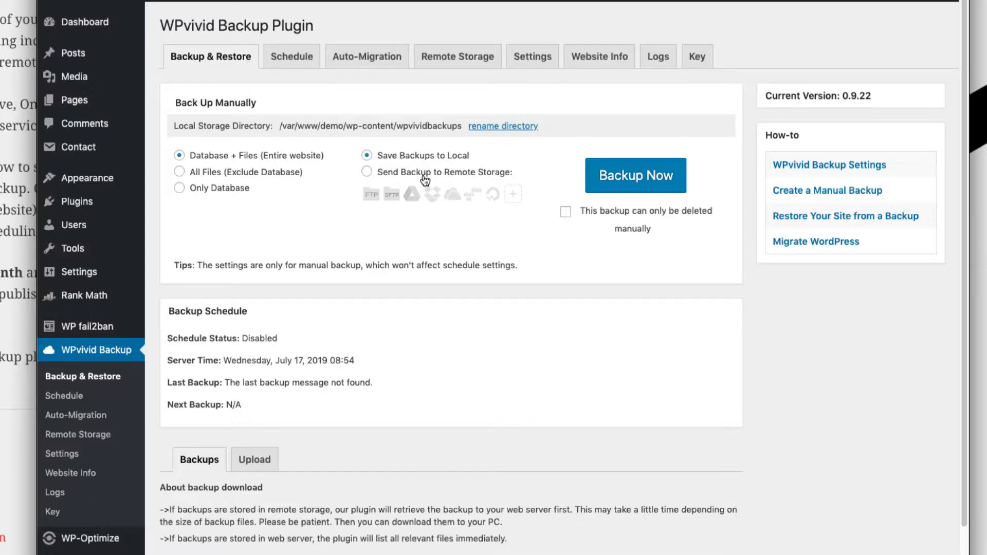
Step: Choose Google Drive as the remote storage provider and set its alias to demorestorebin-gdrive
click(460, 66)
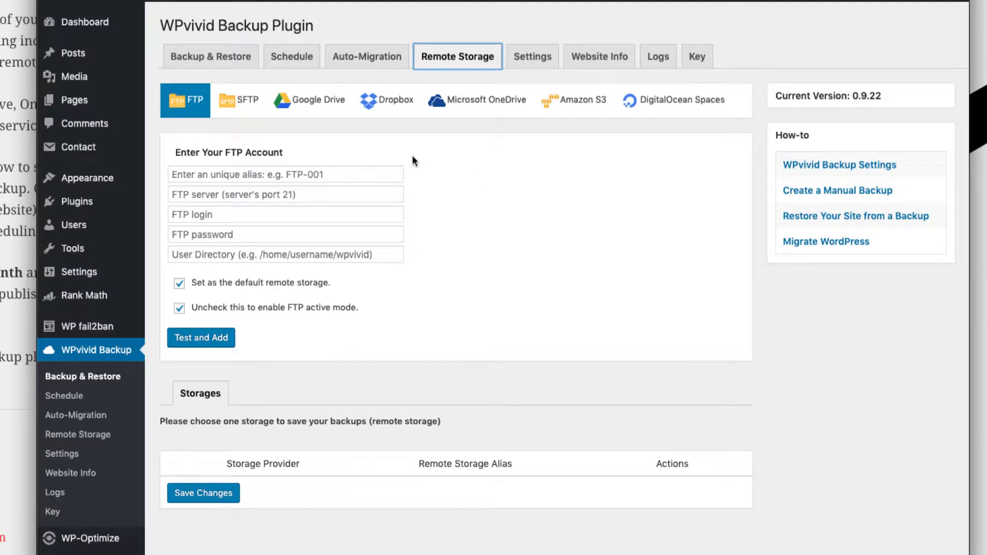
click(314, 110)
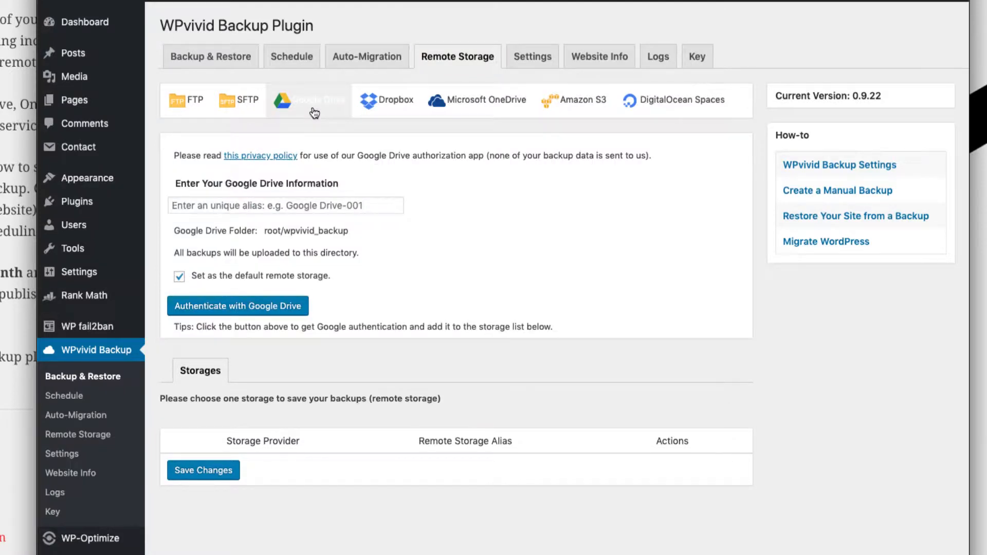
click(310, 207)
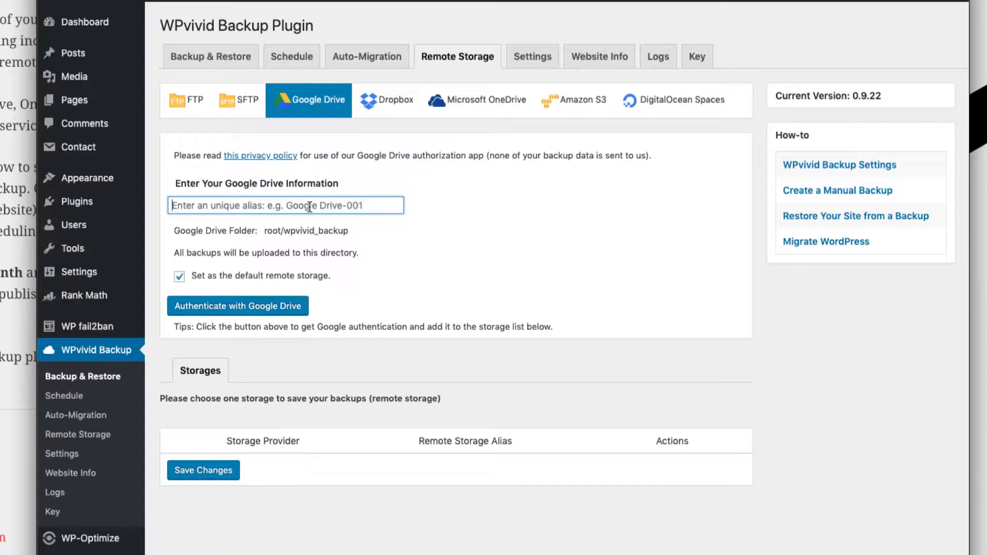
text(demore)
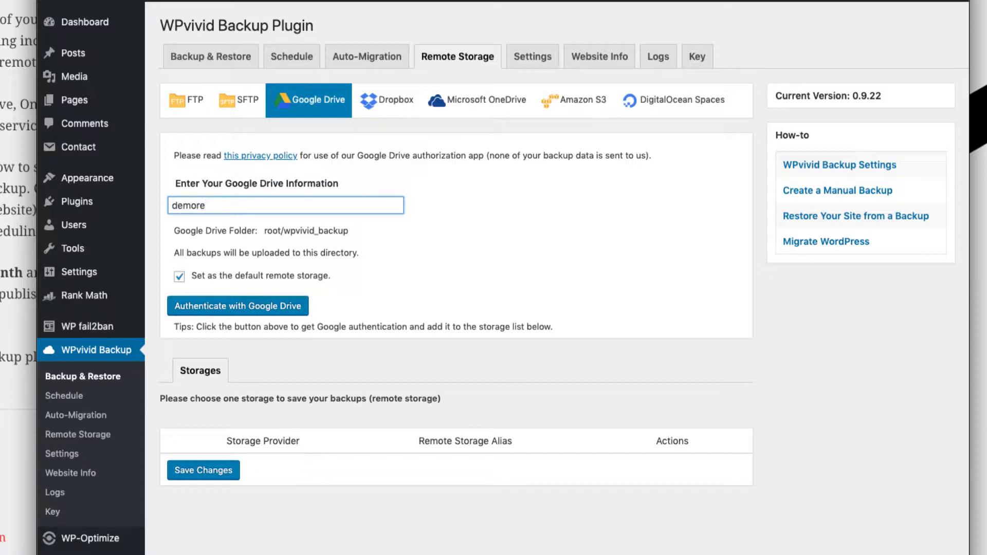
text(storebin-gdrive)
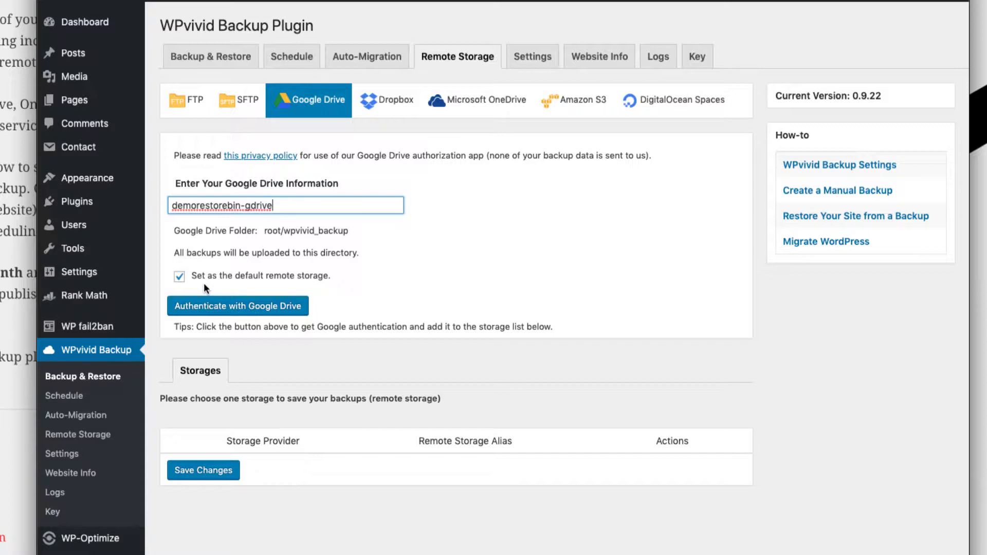
Step: Authenticate with Google Drive using the restoreBin Demo account and allow wpvivid.com to view and manage its Drive files and folders
click(226, 308)
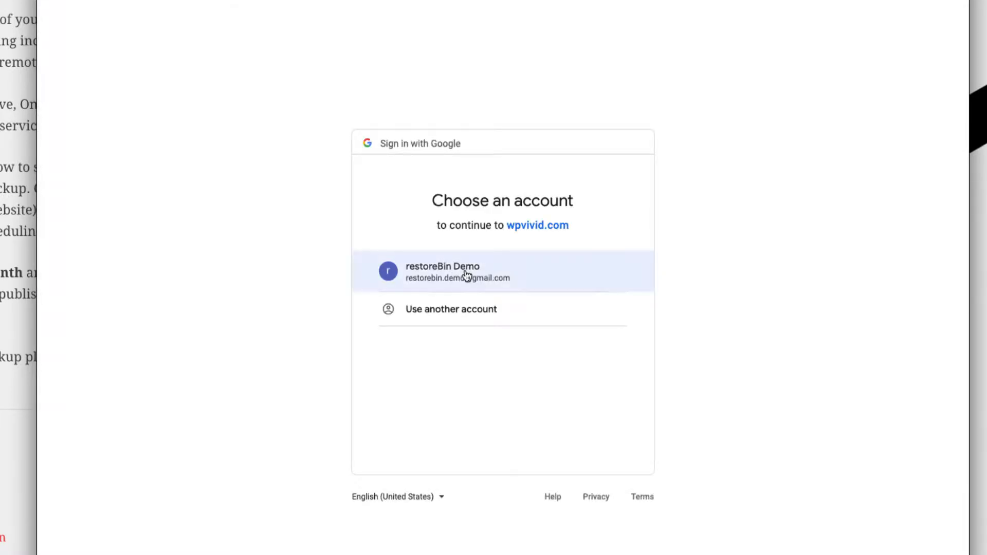
click(466, 273)
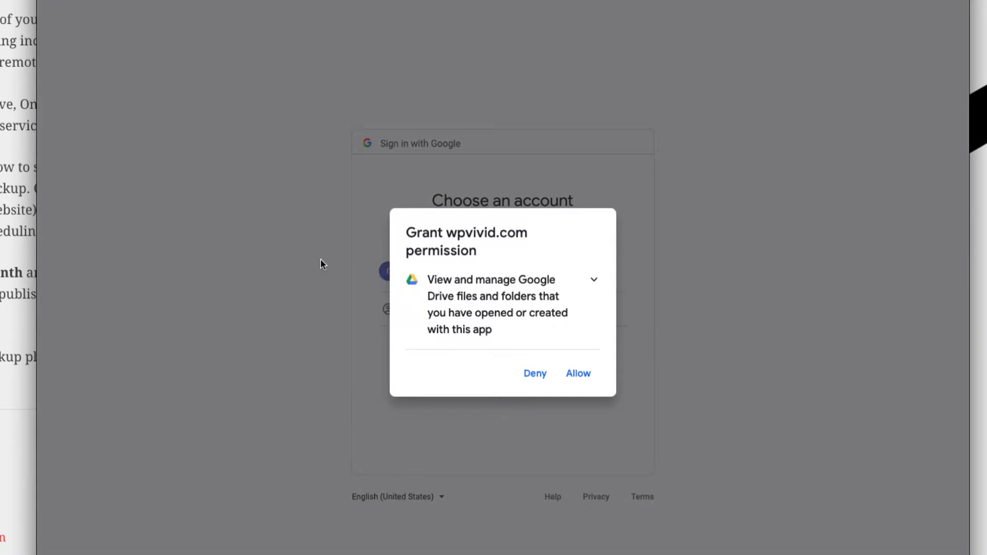
click(578, 374)
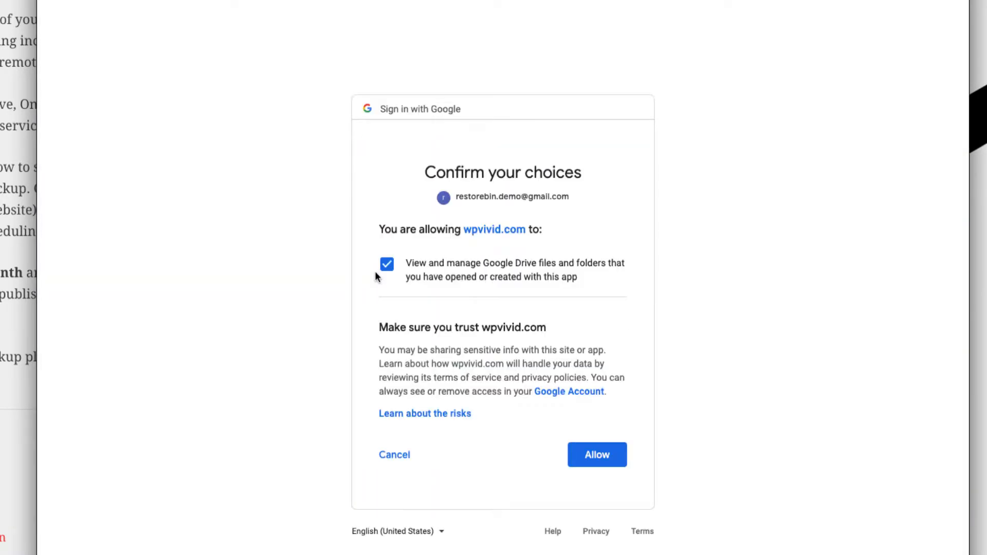
click(609, 465)
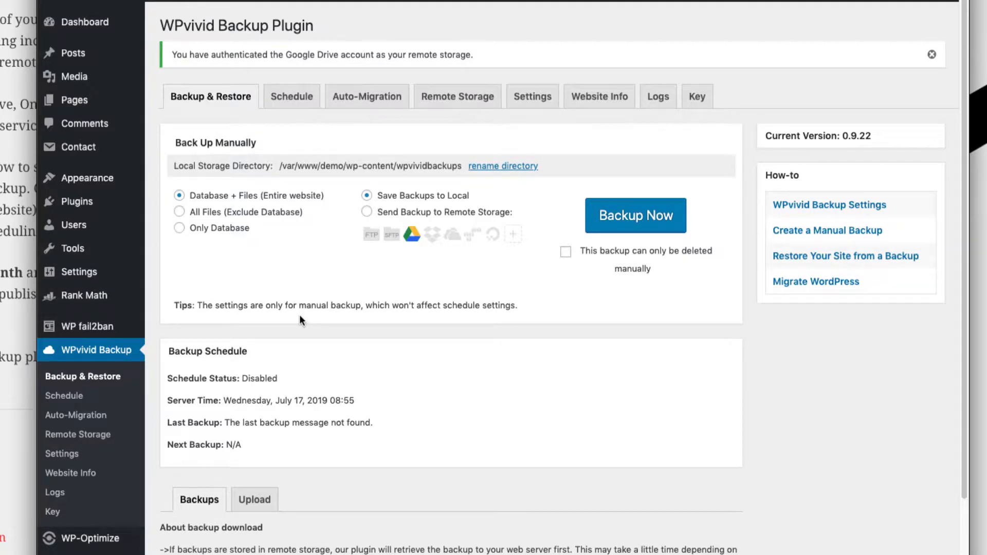
Step: Check the Google Drive entry in the plugin's list of remote storages
click(475, 98)
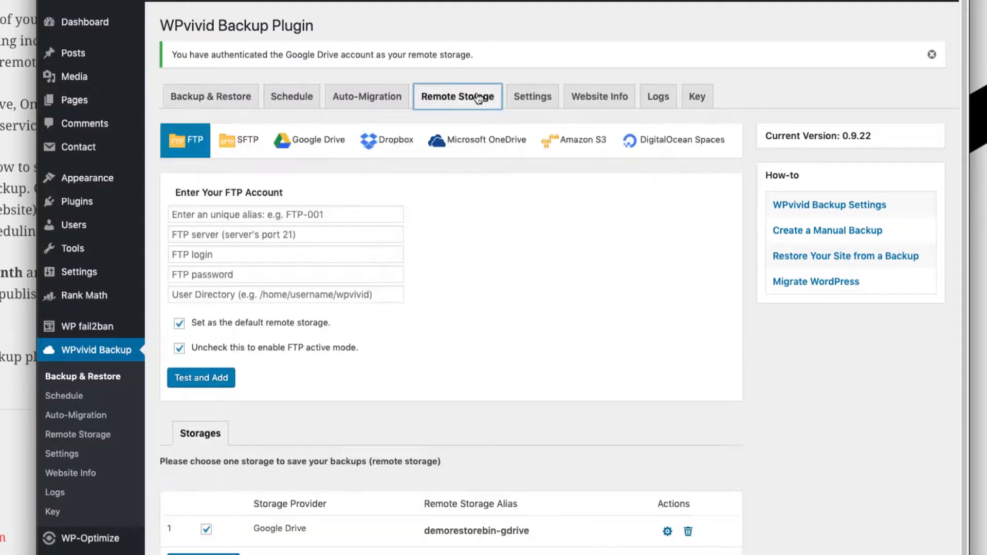
scroll(504, 326, down, 1)
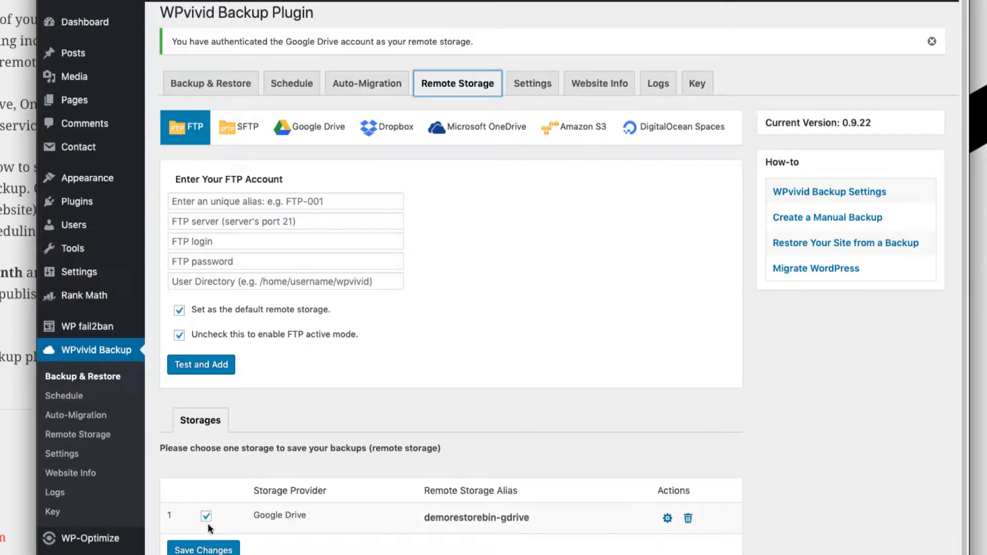
scroll(325, 465, up, 1)
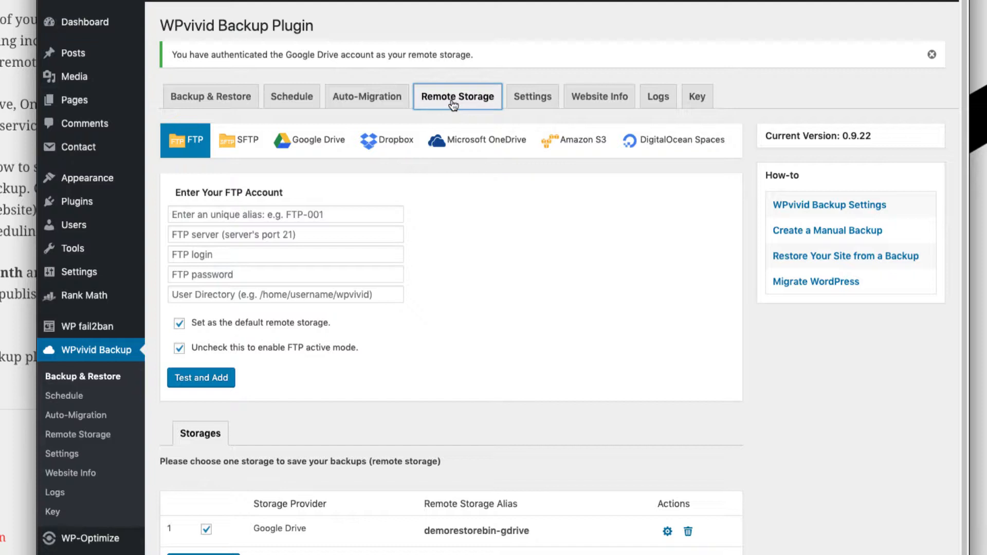
Step: Set the manual backup's destination to remote storage
click(211, 105)
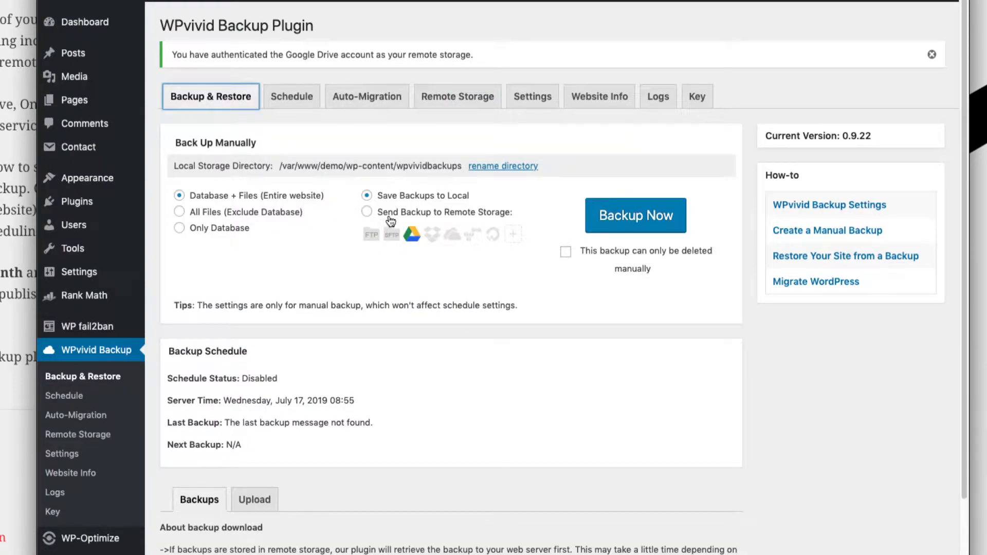
click(368, 212)
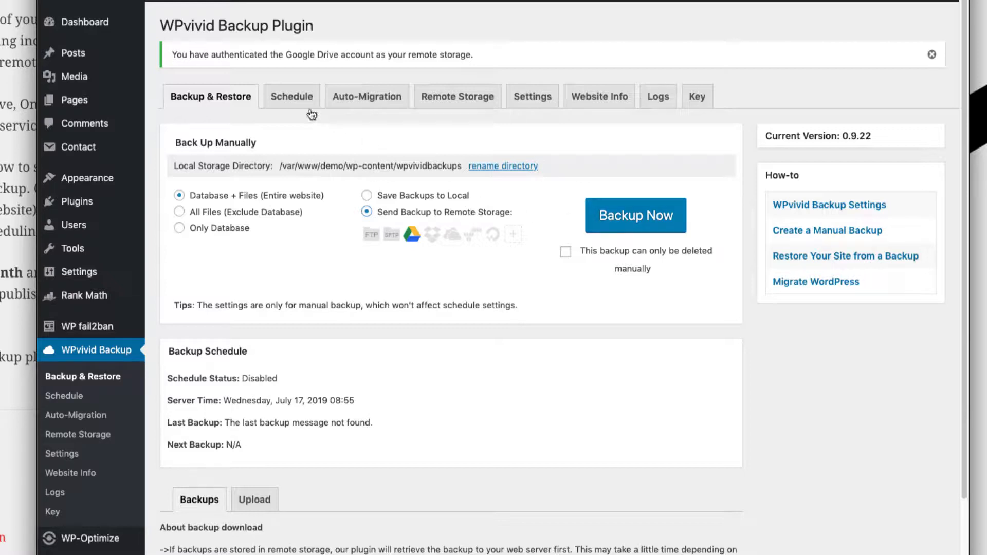
Step: Enable the backup schedule with a fortnightly interval, send its backups to remote storage, and save the changes
click(303, 105)
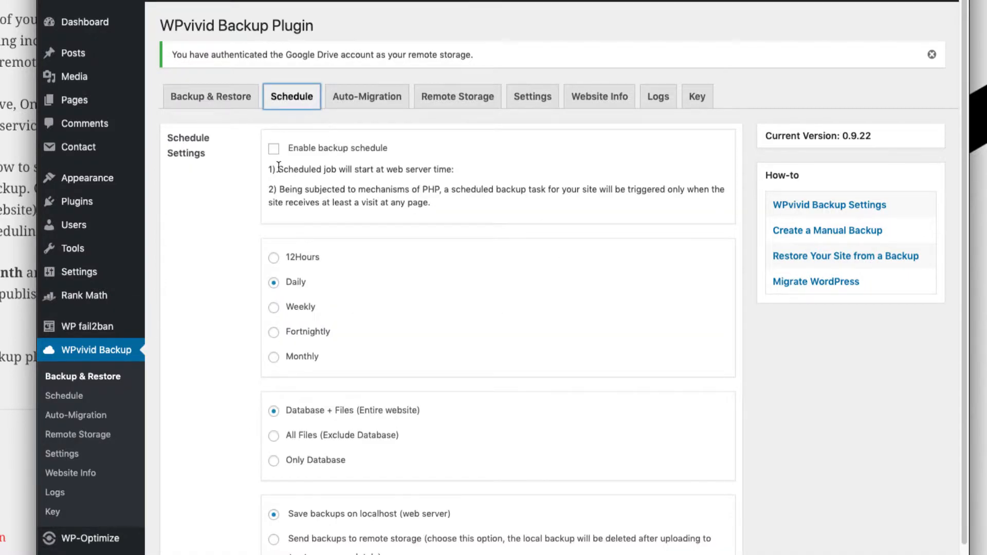
click(274, 151)
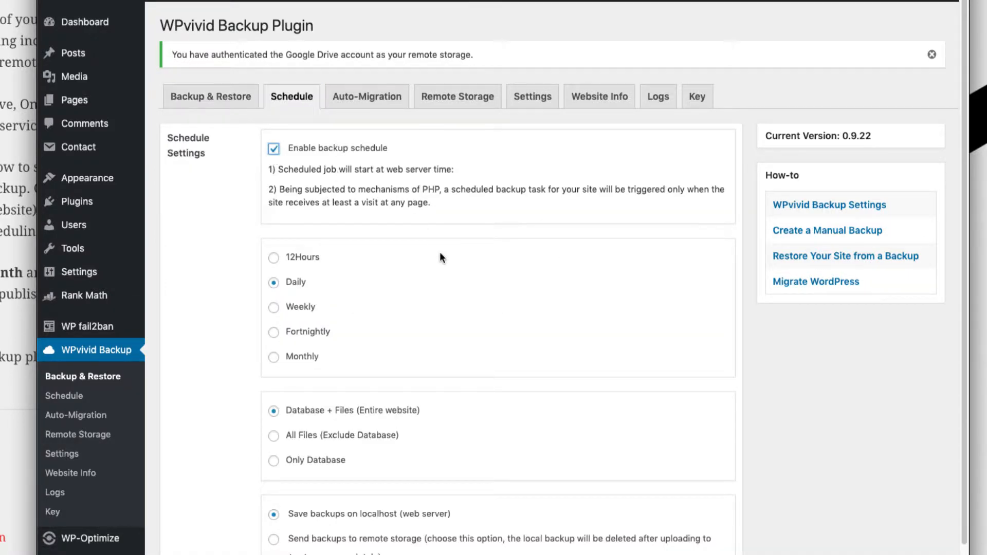
scroll(441, 257, down, 1)
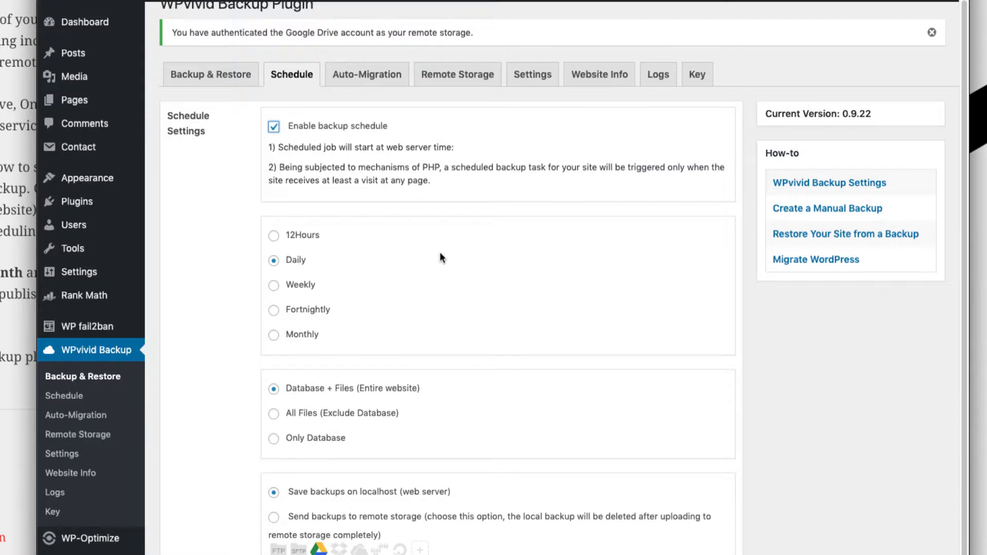
click(319, 311)
scroll(399, 319, down, 1)
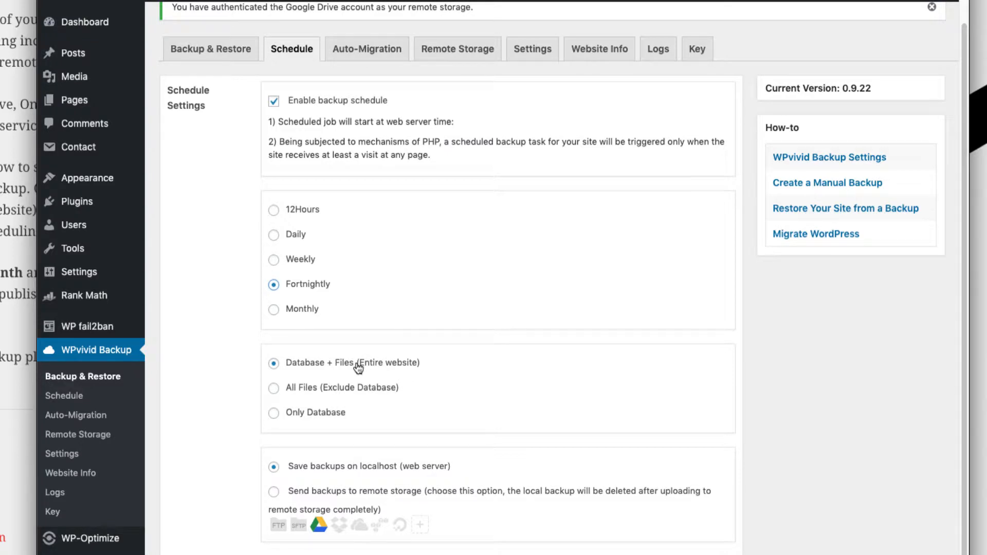
scroll(370, 371, down, 1)
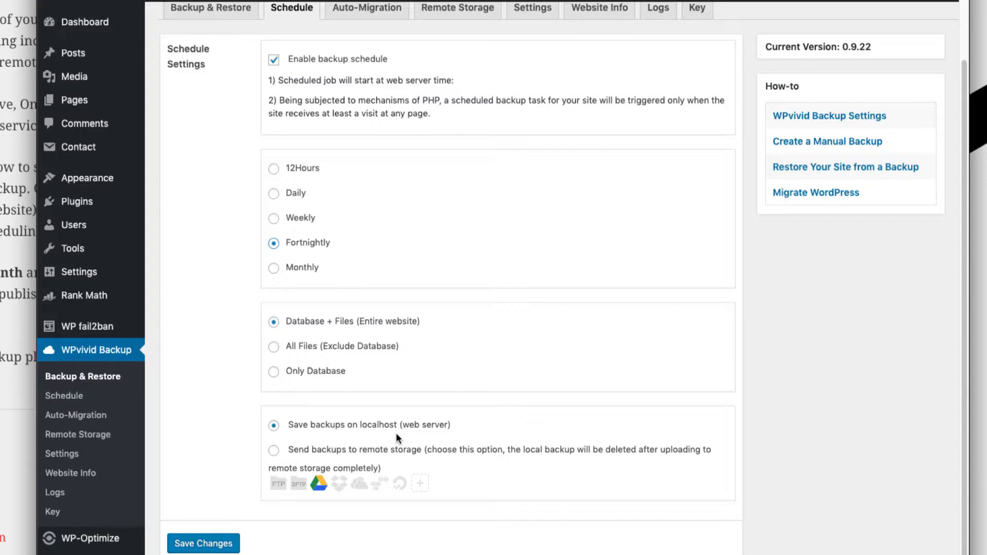
click(274, 451)
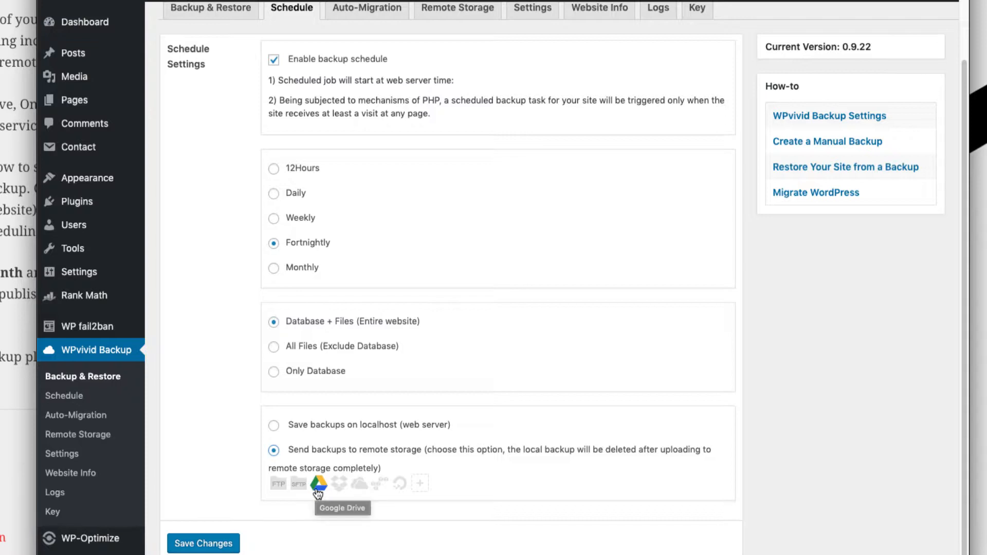
click(215, 542)
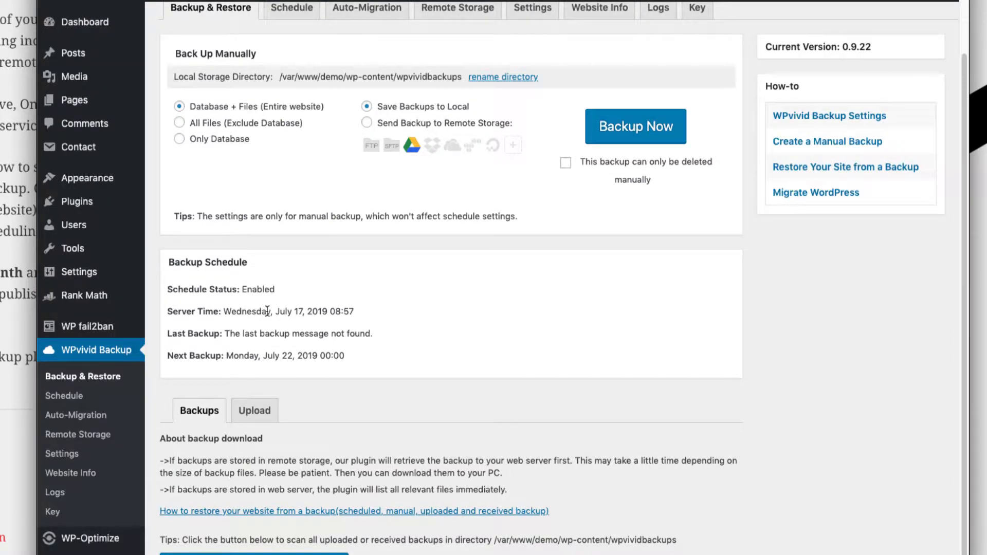
Step: Examine the server time and last backup entries in the Backup Schedule summary
drag(355, 311, 283, 311)
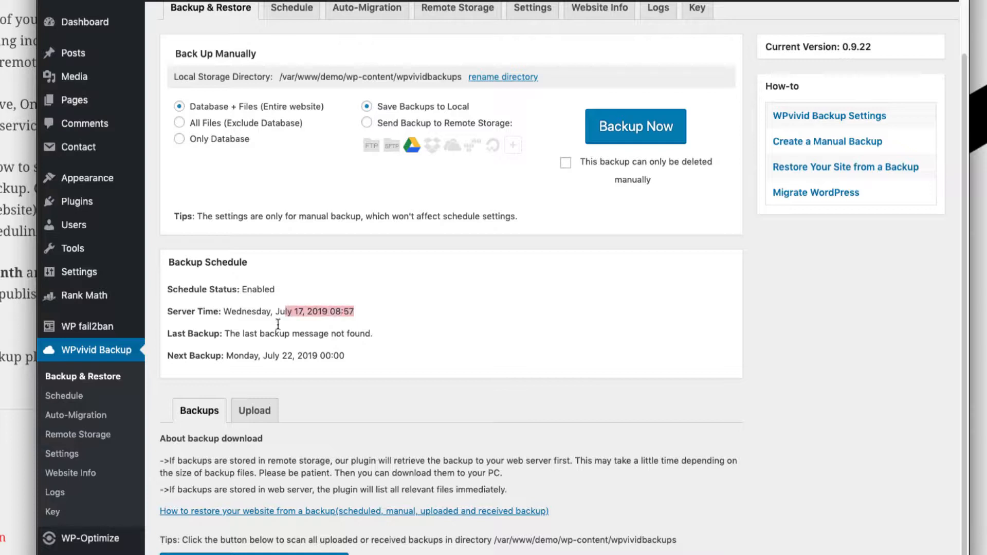
click(252, 334)
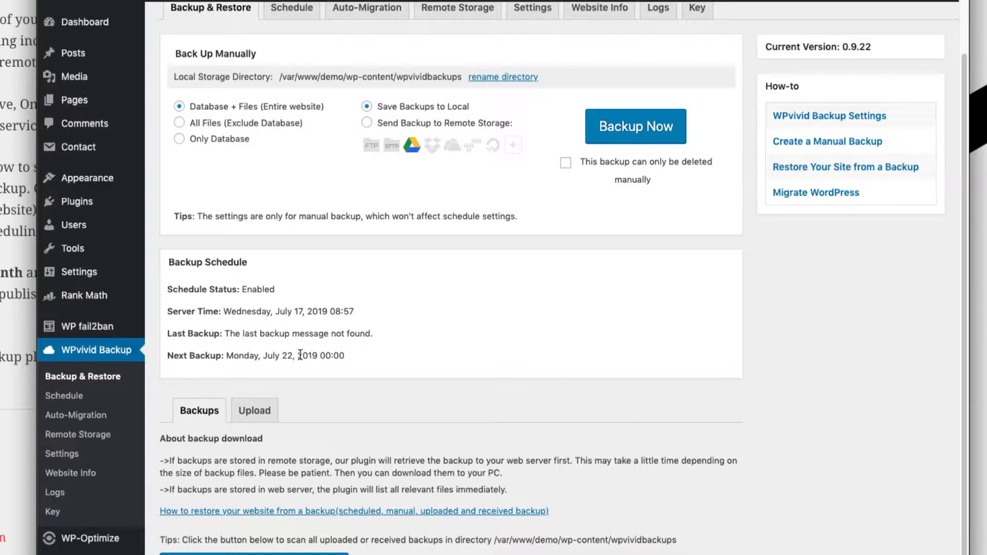
Step: Run a manual backup of the entire website, Database + Files, and send it to remote storage
scroll(346, 96, up, 2)
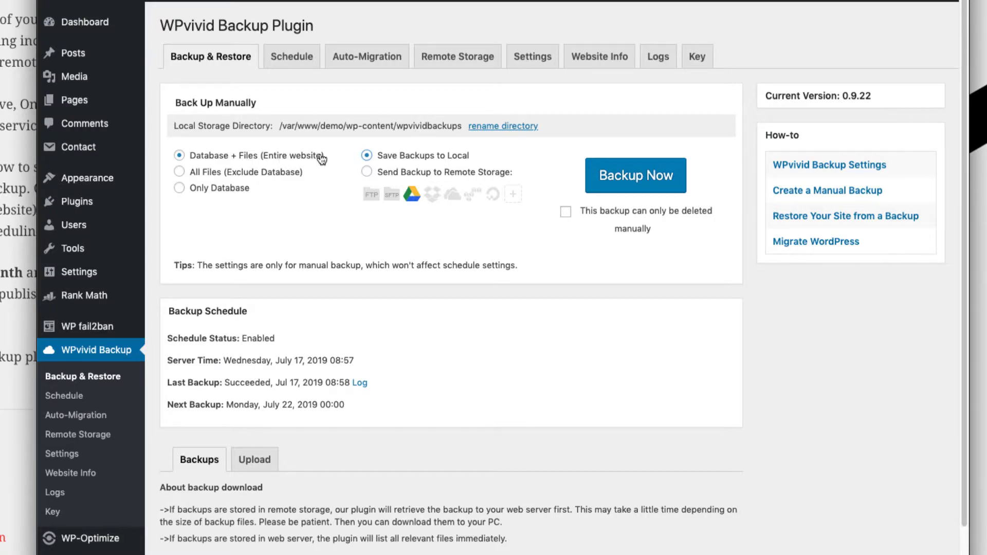
click(402, 175)
click(634, 177)
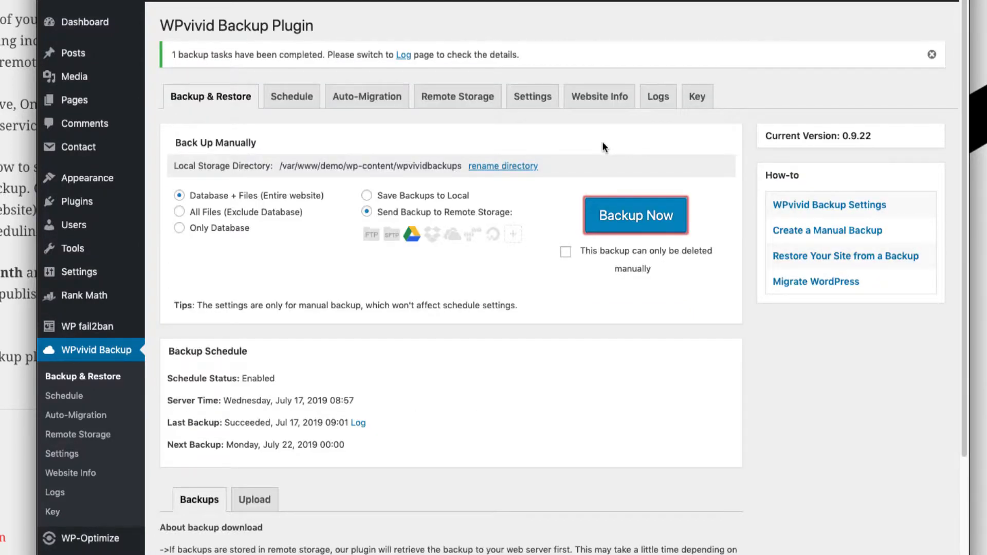
Step: Open the log of the completed backup and read it through to the upload entries at its end
click(659, 98)
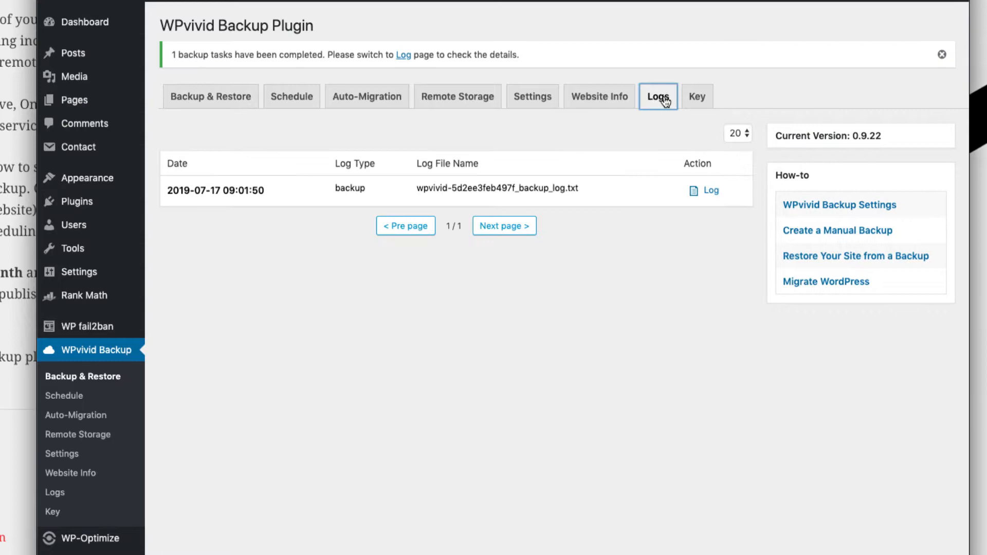
click(711, 191)
scroll(414, 247, down, 5)
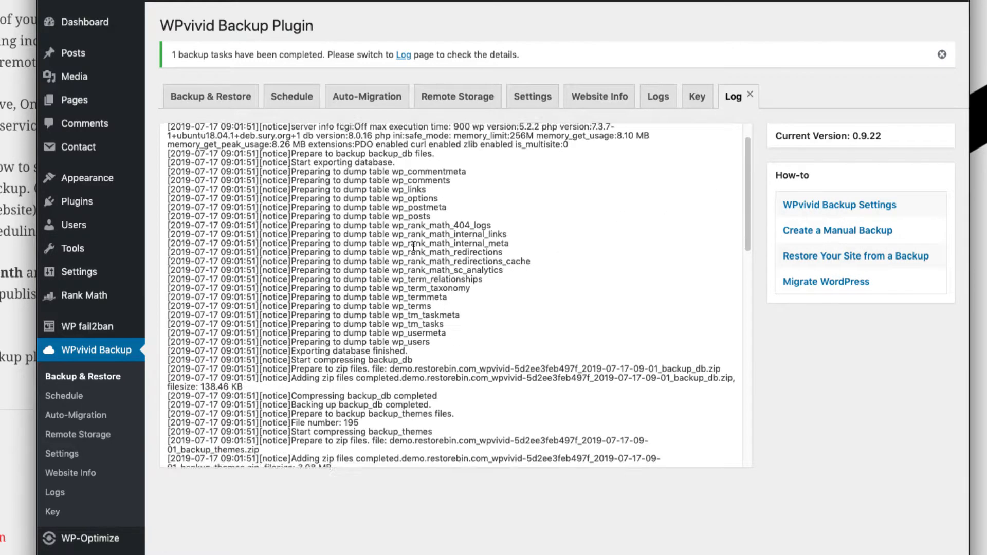
scroll(414, 247, down, 5)
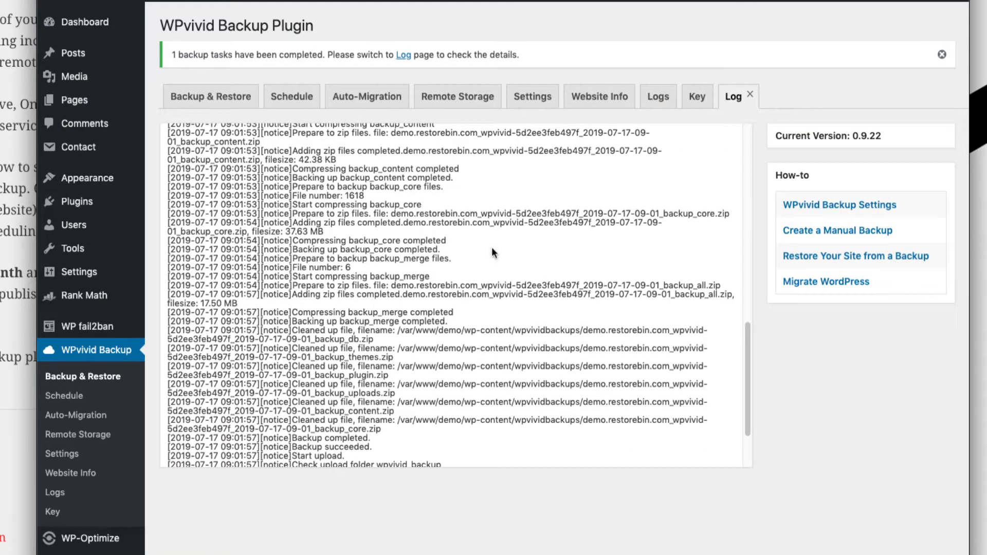
scroll(492, 247, down, 5)
drag(384, 455, 300, 445)
click(427, 371)
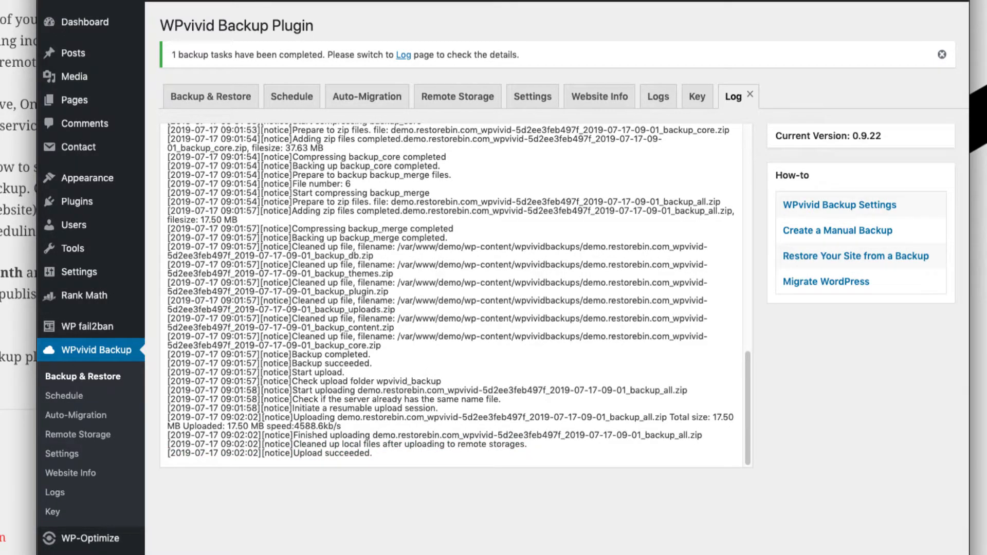
Step: Switch to Google Drive in a new browser tab and open the wpvivid_backup folder to inspect the uploaded backup
click(280, 1)
text(di)
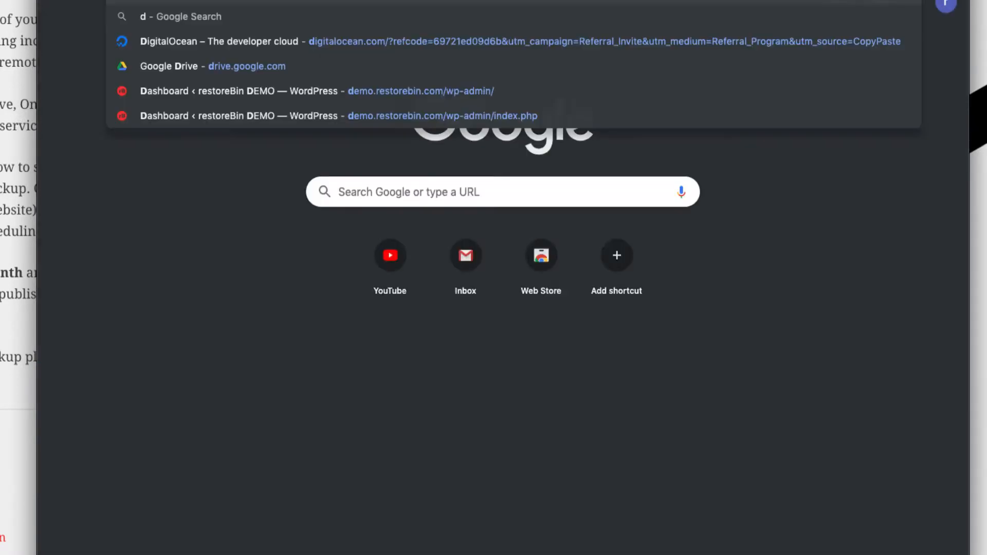
key(BackSpace)
text(riv)
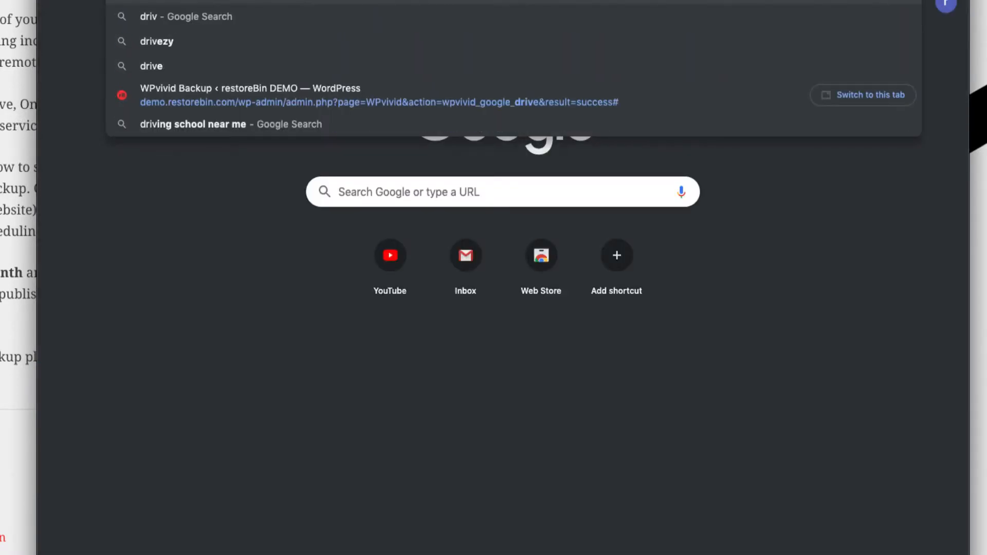
key(Return)
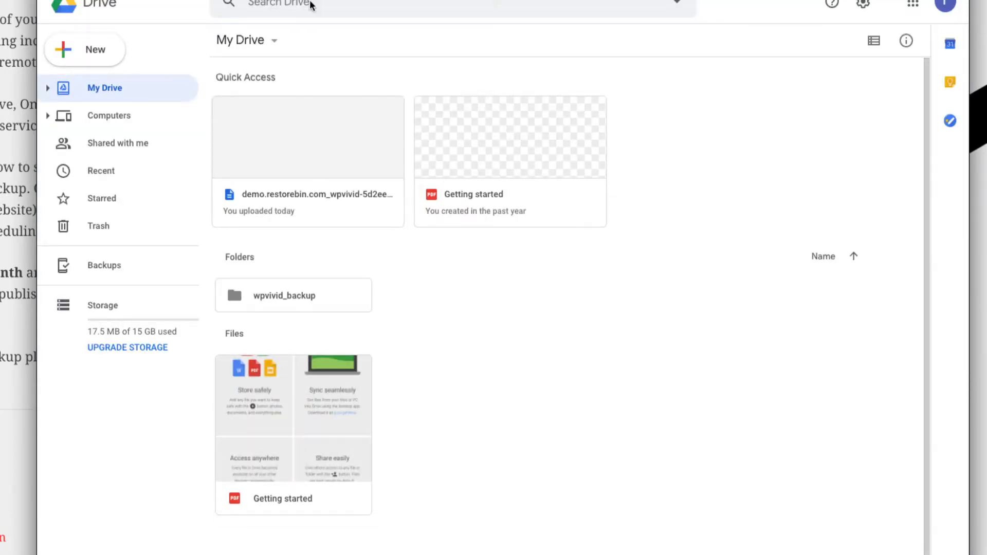
double_click(286, 299)
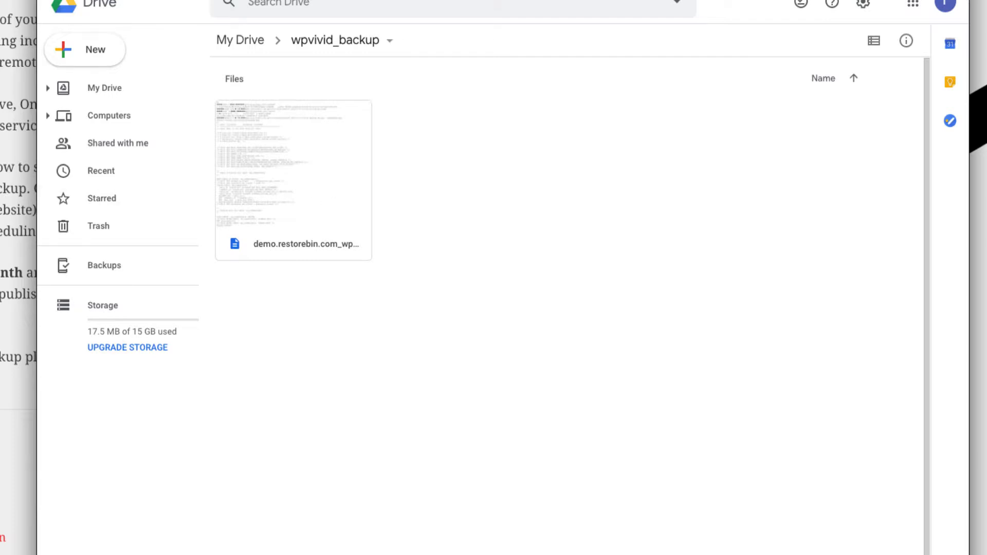
Step: Return to the WPvivid plugin in WordPress and review its settings for retained backups, backup folder and removal of out-of-date backups
click(17, 187)
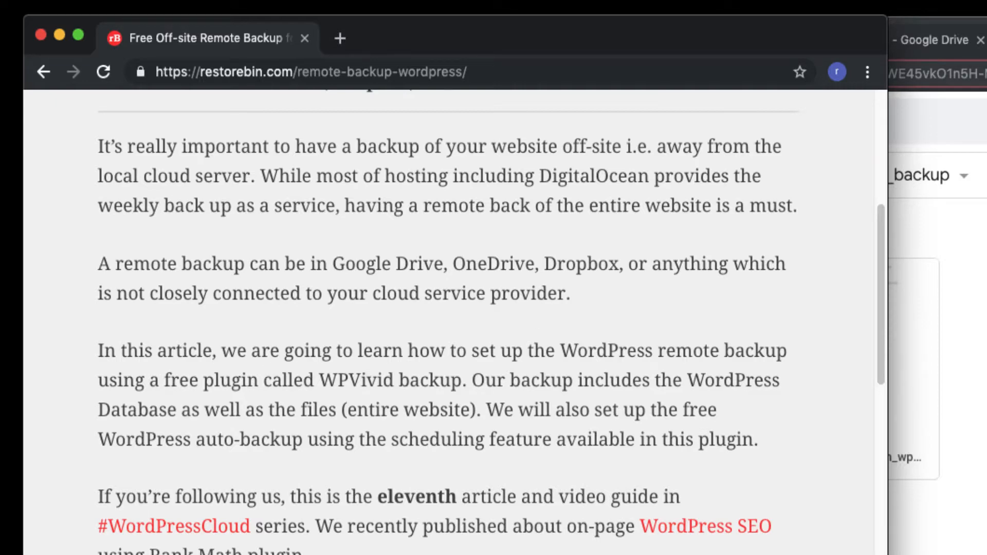
click(967, 288)
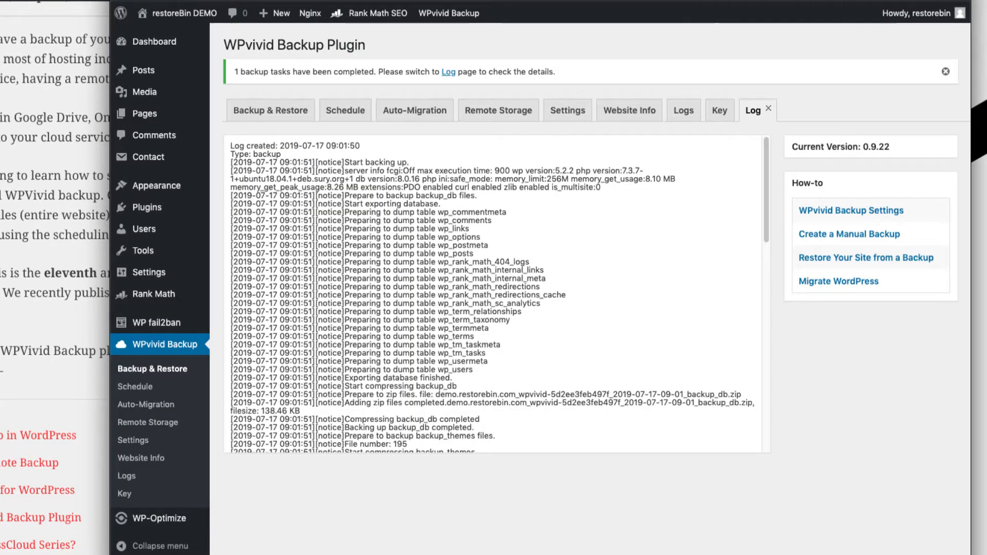
click(568, 112)
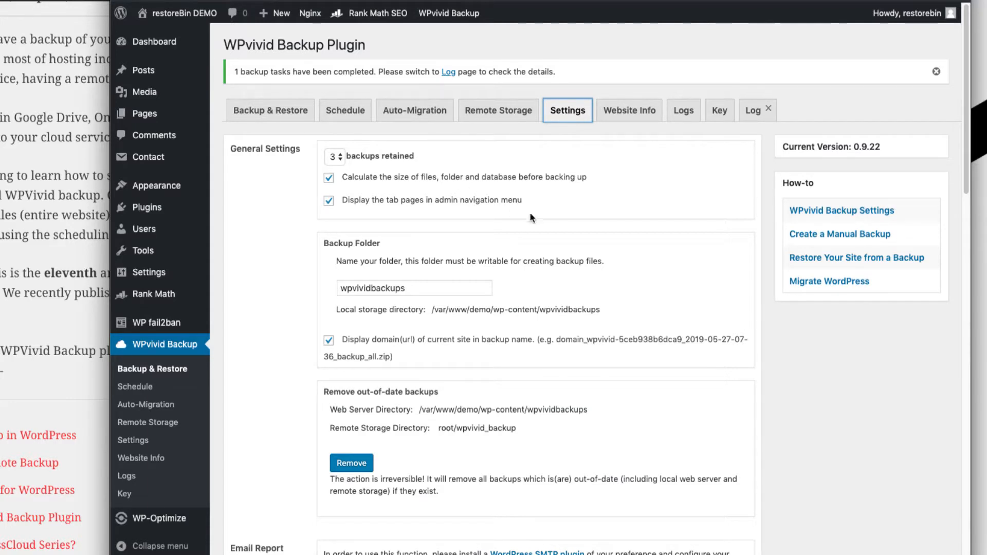
scroll(533, 221, down, 1)
scroll(436, 270, down, 5)
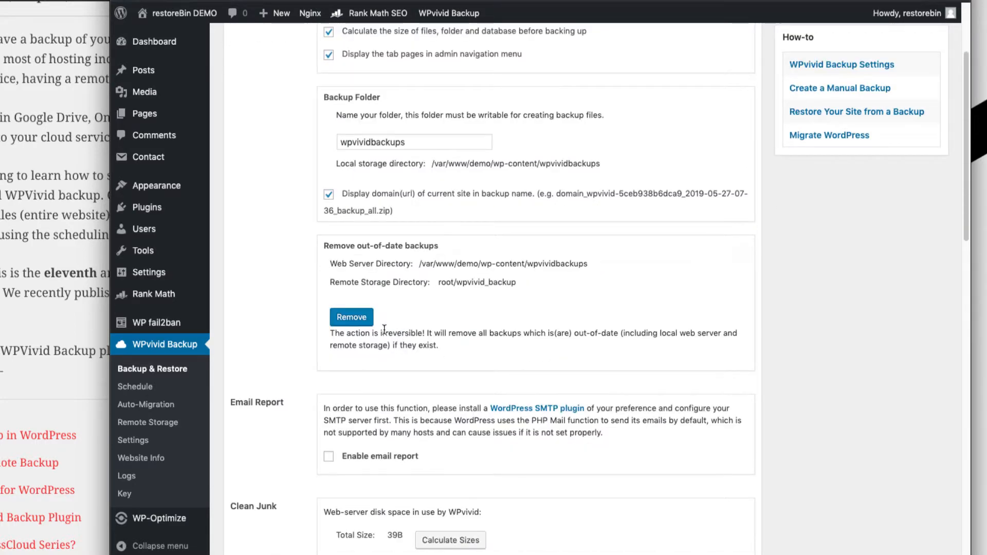
Step: Enable the email report to inspect its notification options, and turn it off again
scroll(384, 329, down, 2)
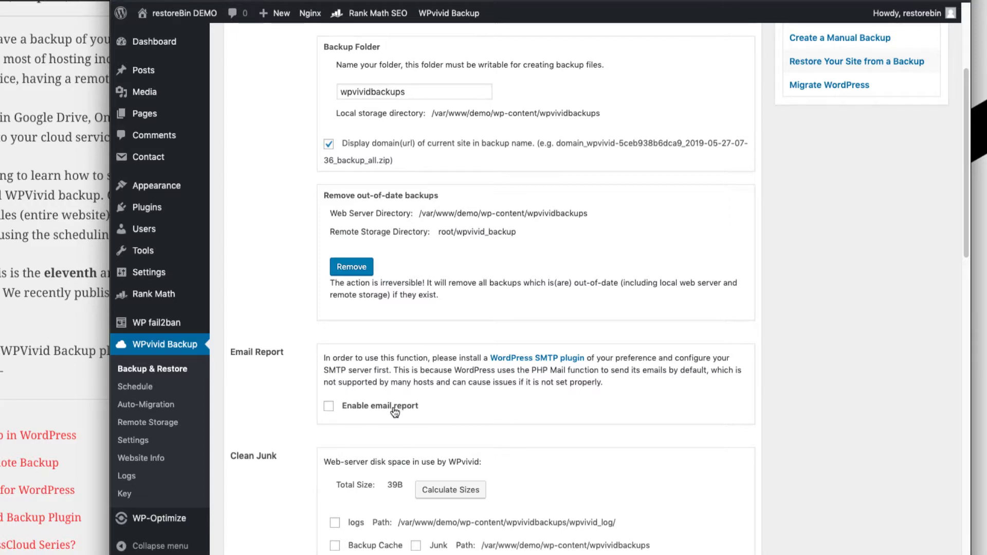
click(394, 409)
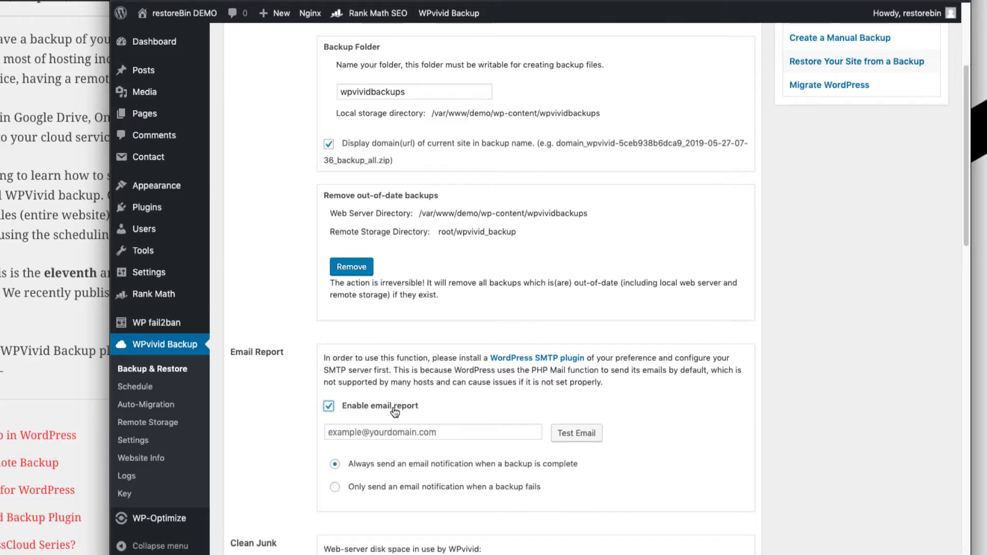
click(329, 406)
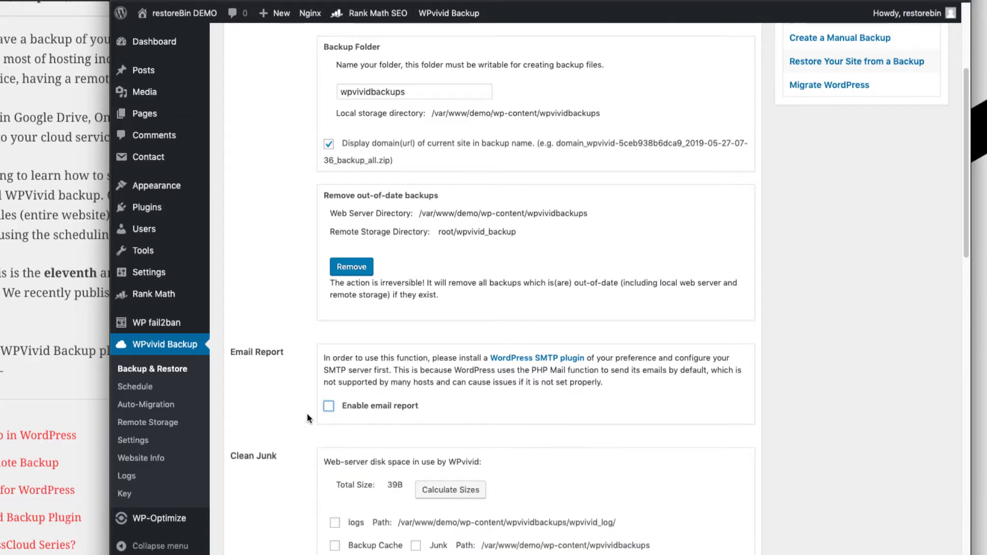
Step: Examine the remaining WPvivid settings, including Clean Junk, Advanced compression, timeout and memory limits, and Export / import settings
scroll(308, 411, down, 3)
scroll(307, 413, down, 3)
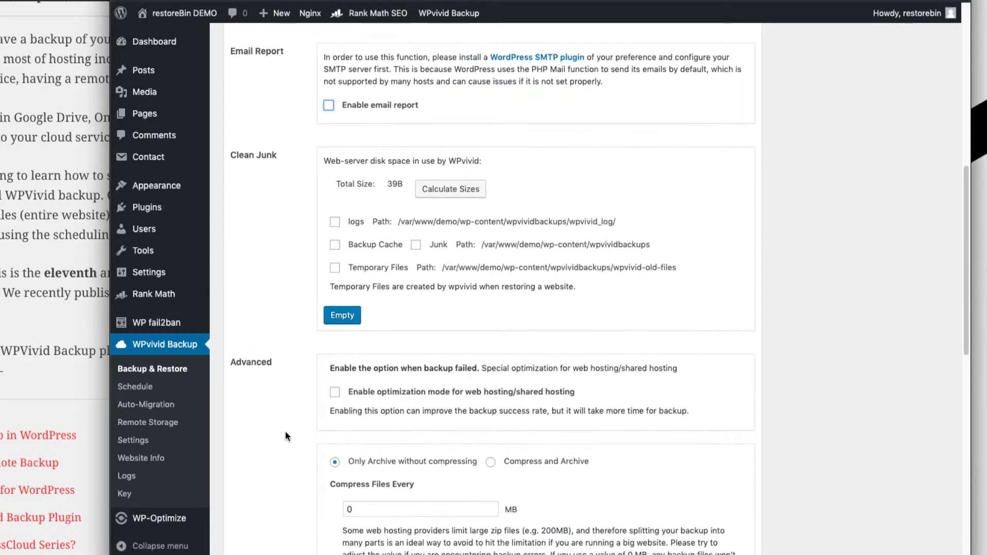
scroll(292, 365, down, 6)
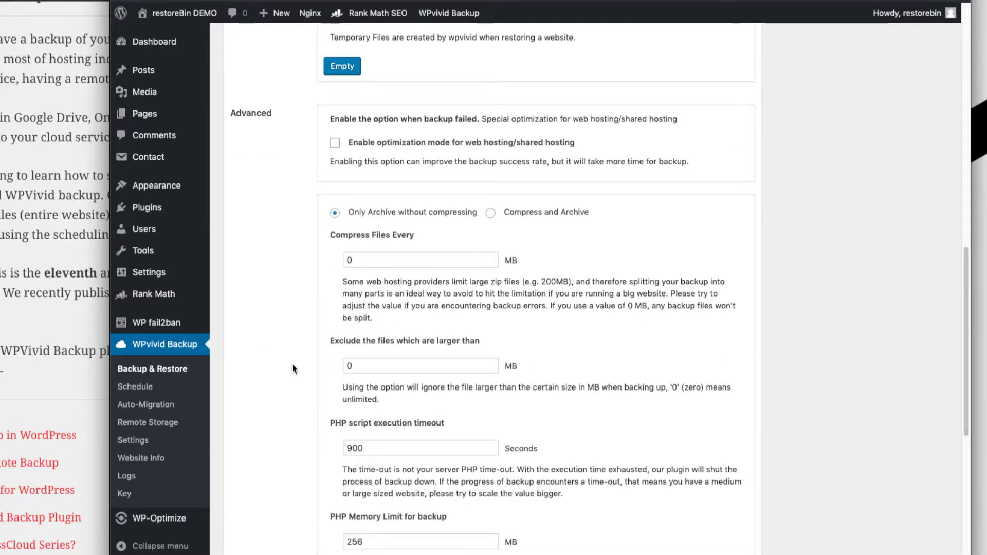
scroll(292, 363, up, 1)
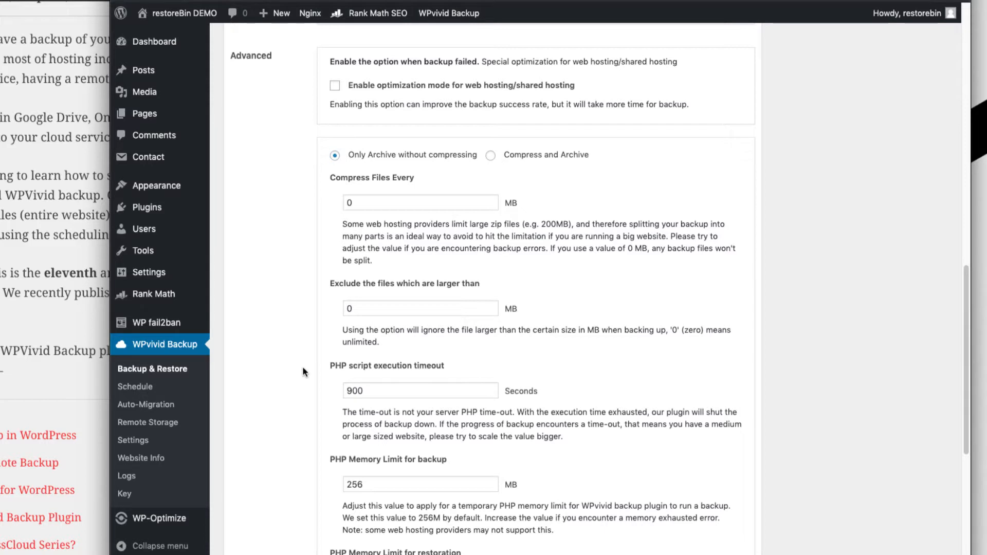
scroll(303, 371, down, 1)
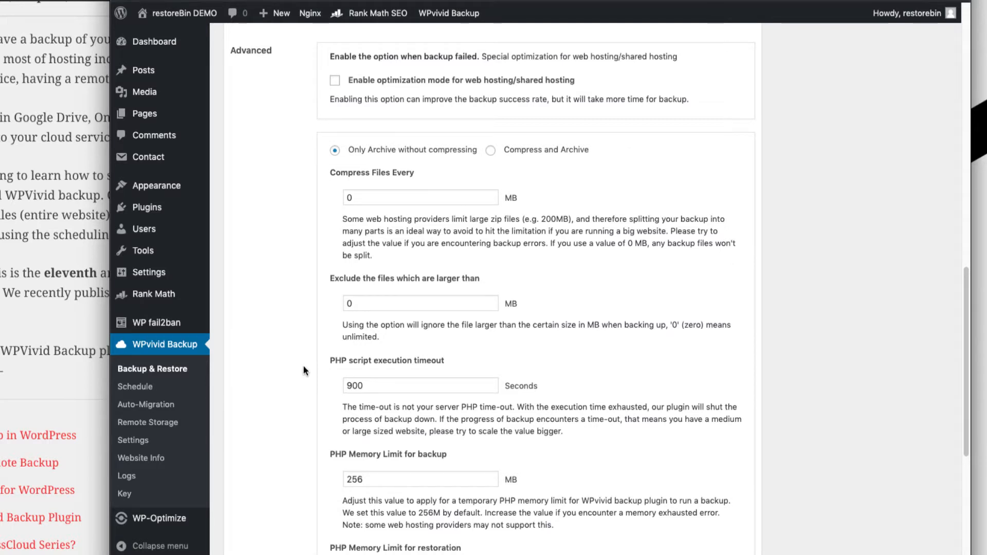
scroll(304, 367, down, 2)
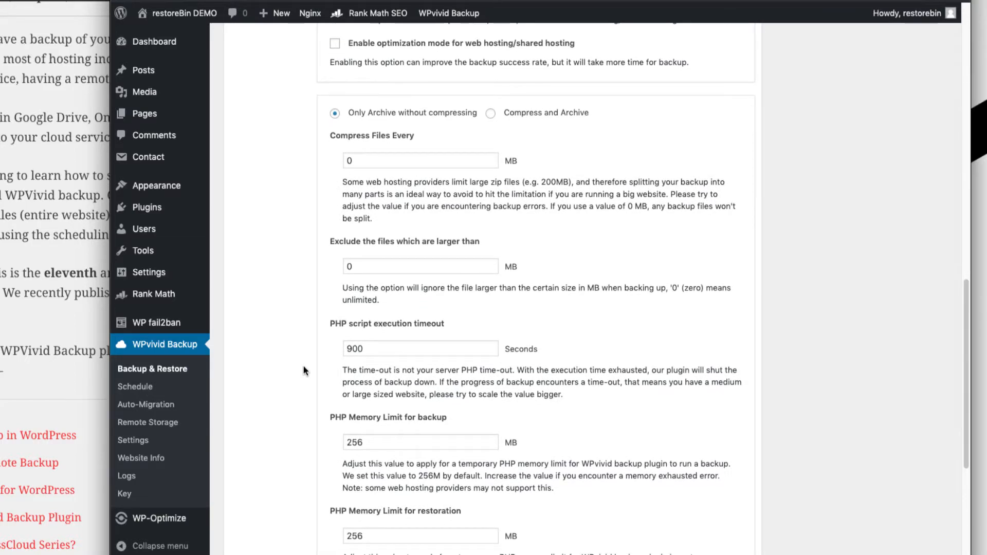
scroll(304, 366, down, 1)
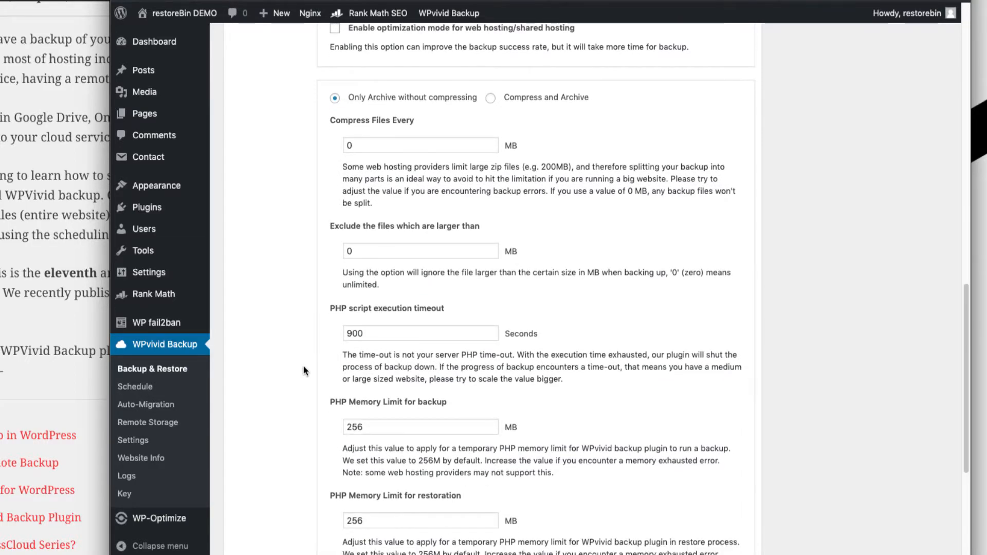
scroll(303, 366, down, 12)
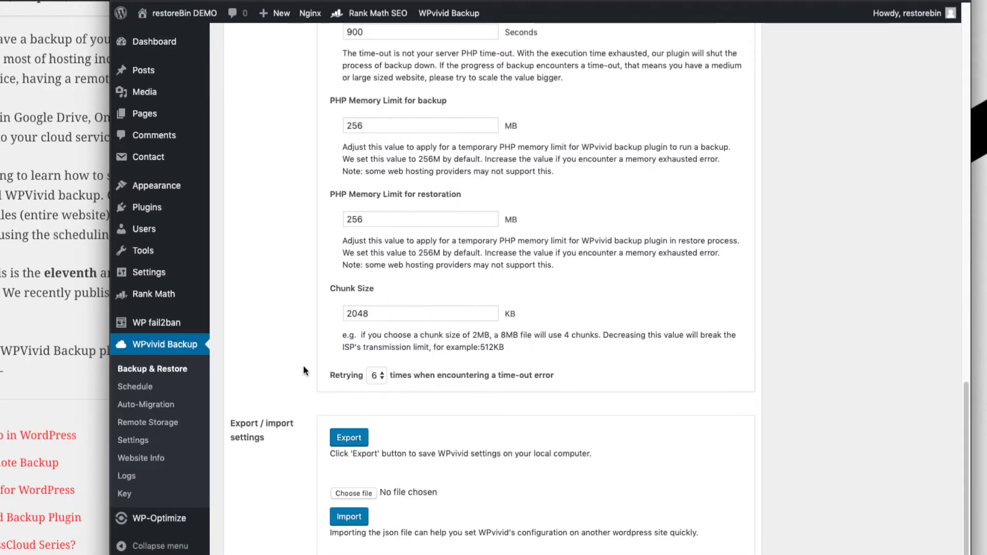
scroll(304, 366, up, 20)
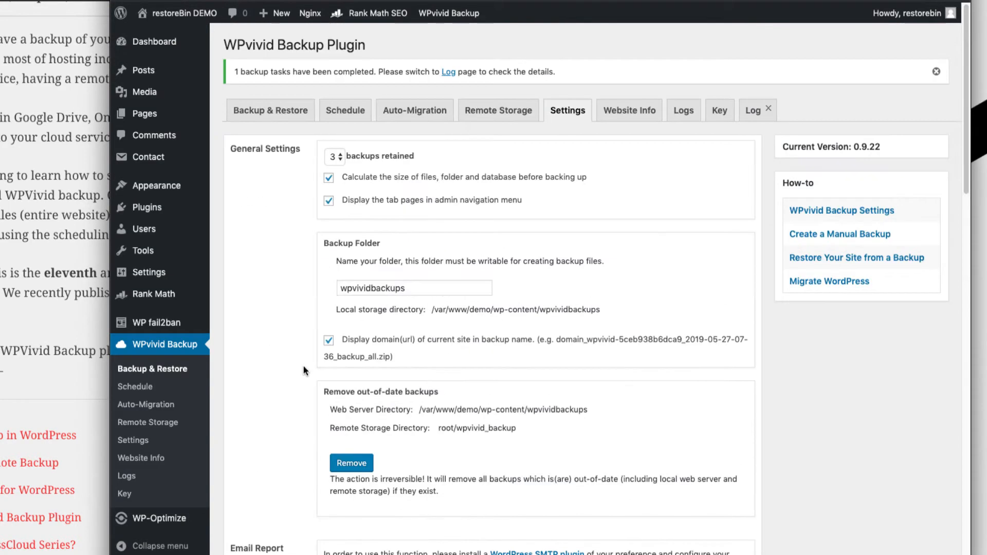
scroll(303, 366, down, 20)
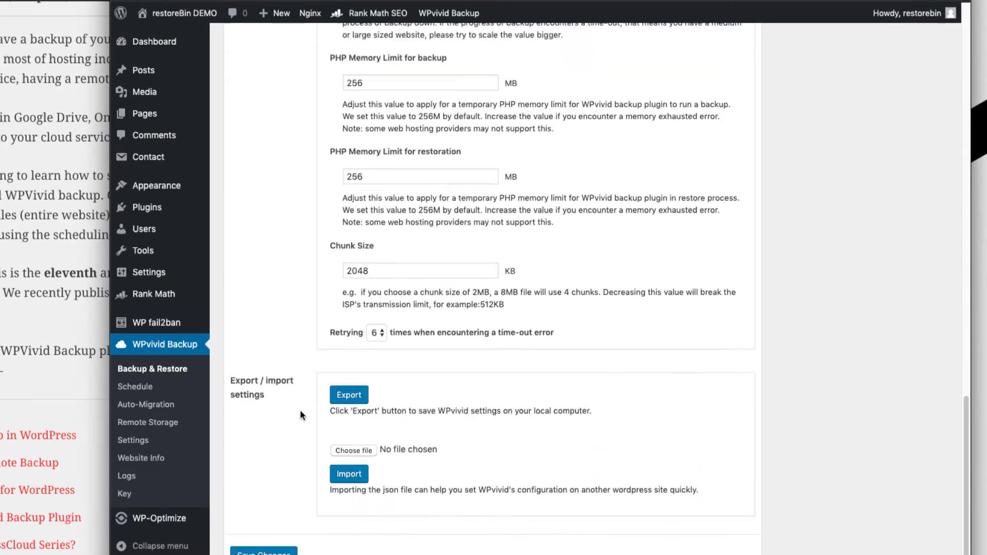
scroll(301, 415, up, 20)
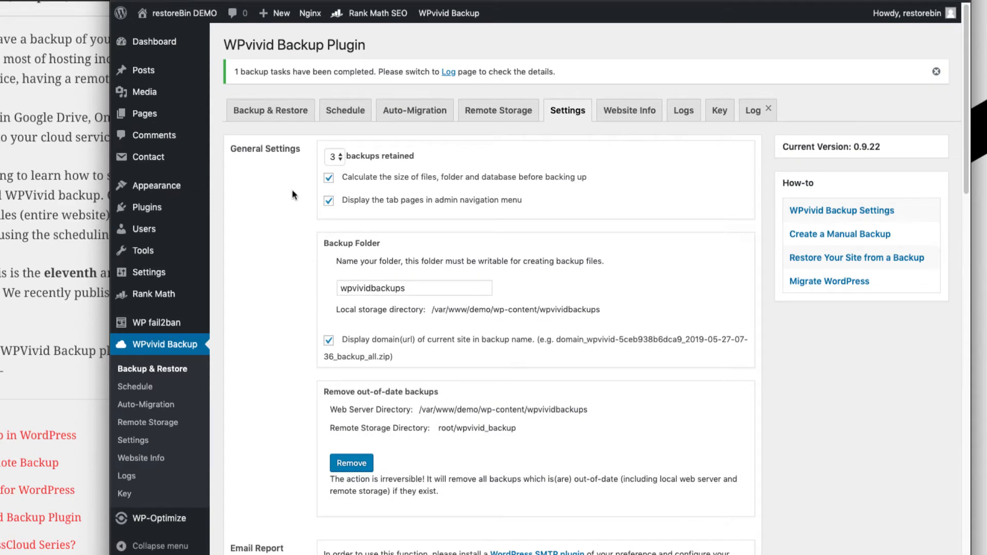
Step: Review the plugin's manual backup and schedule overview, and open the Auto-Migration options for transferring the site
click(296, 113)
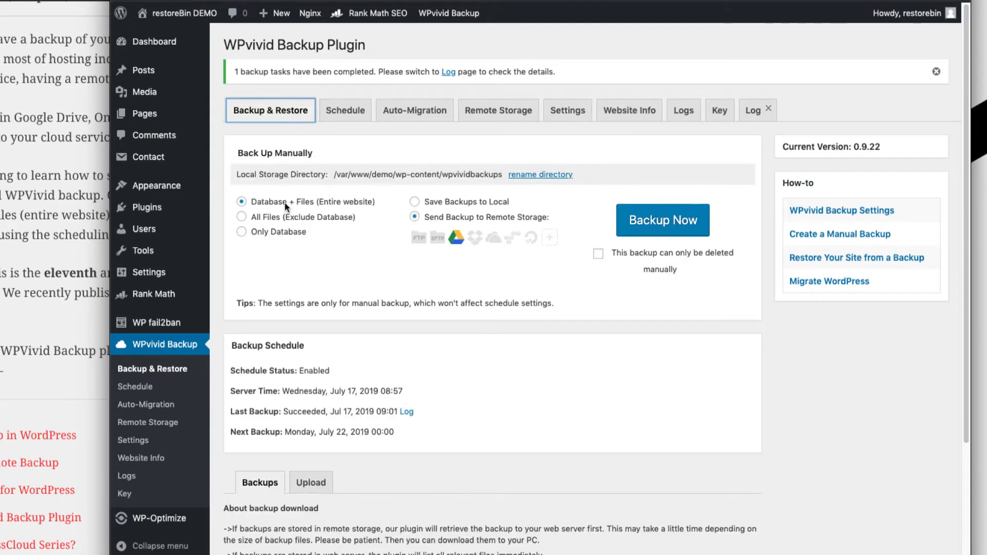
click(27, 148)
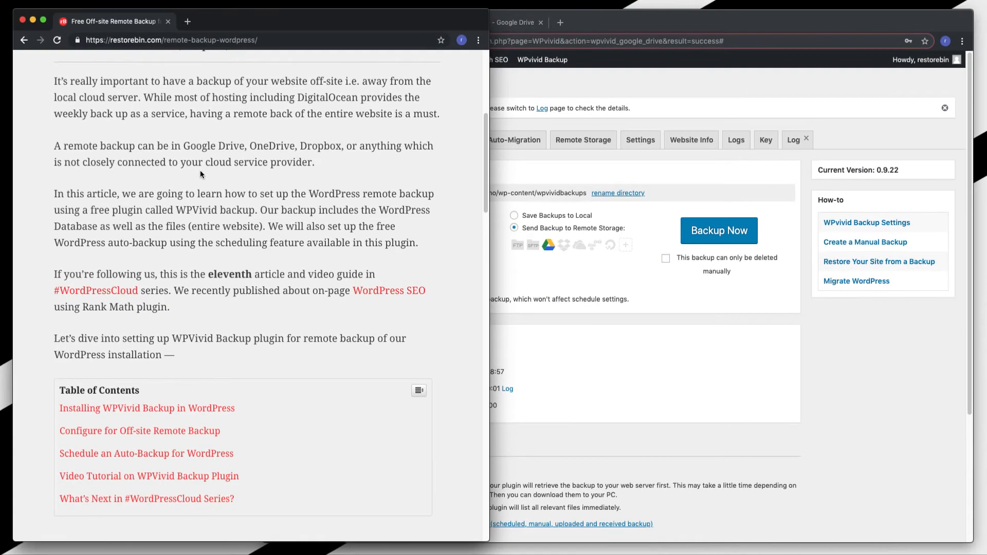
click(688, 96)
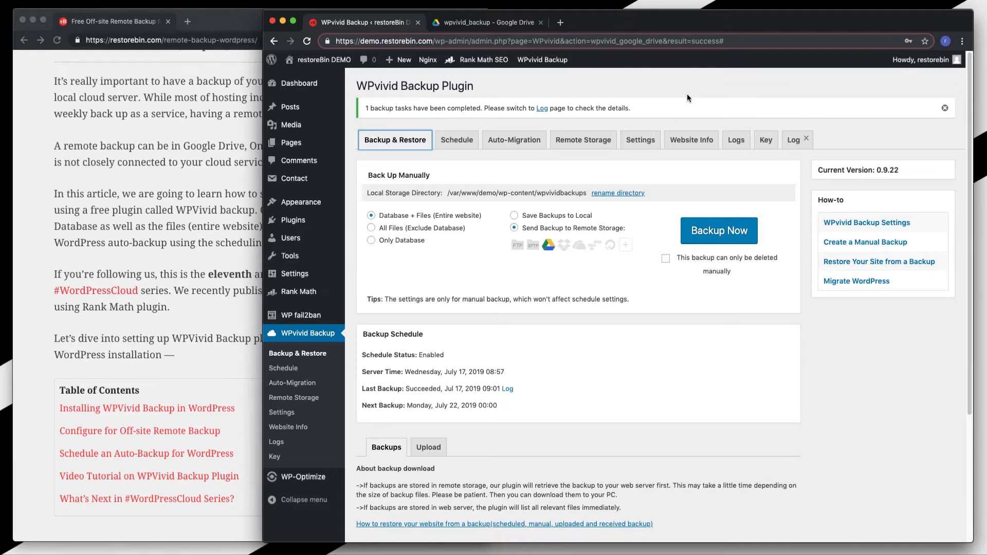
click(509, 136)
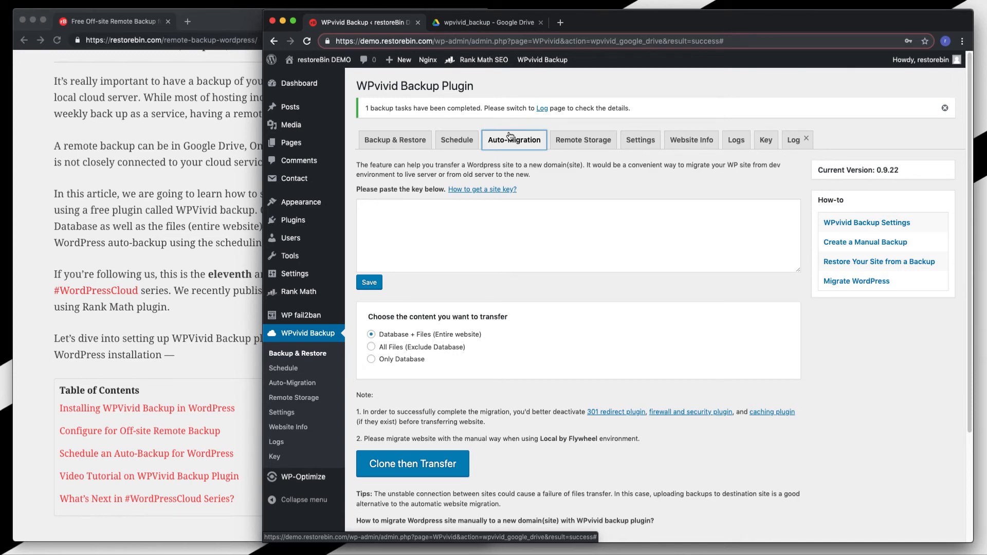
Step: Switch to the restoreBin article on remote WordPress backup and return to its title
click(177, 179)
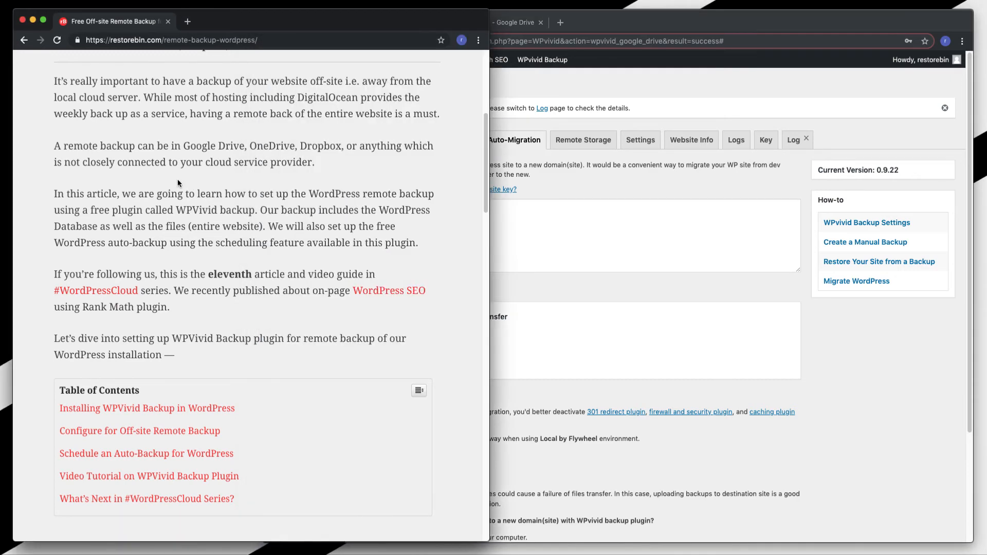
scroll(232, 177, up, 7)
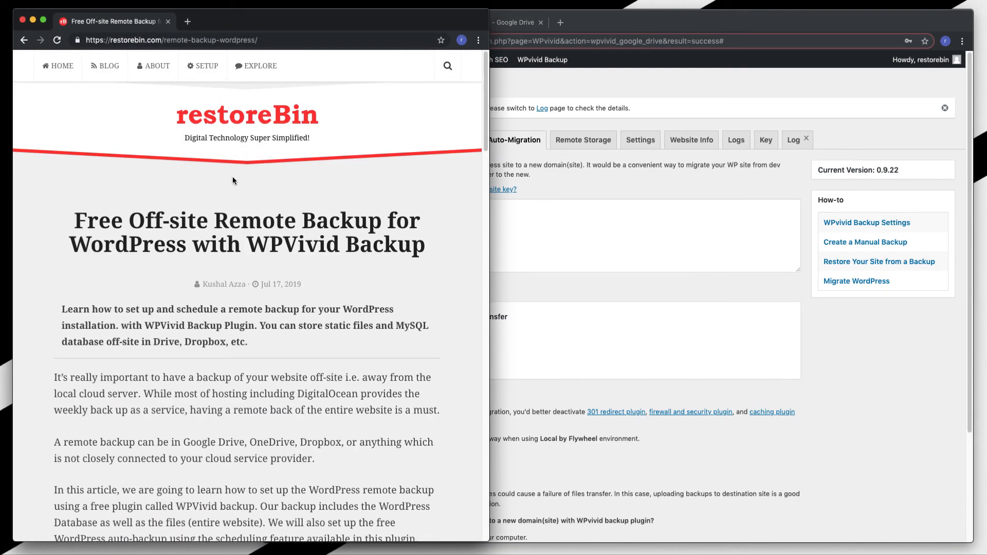